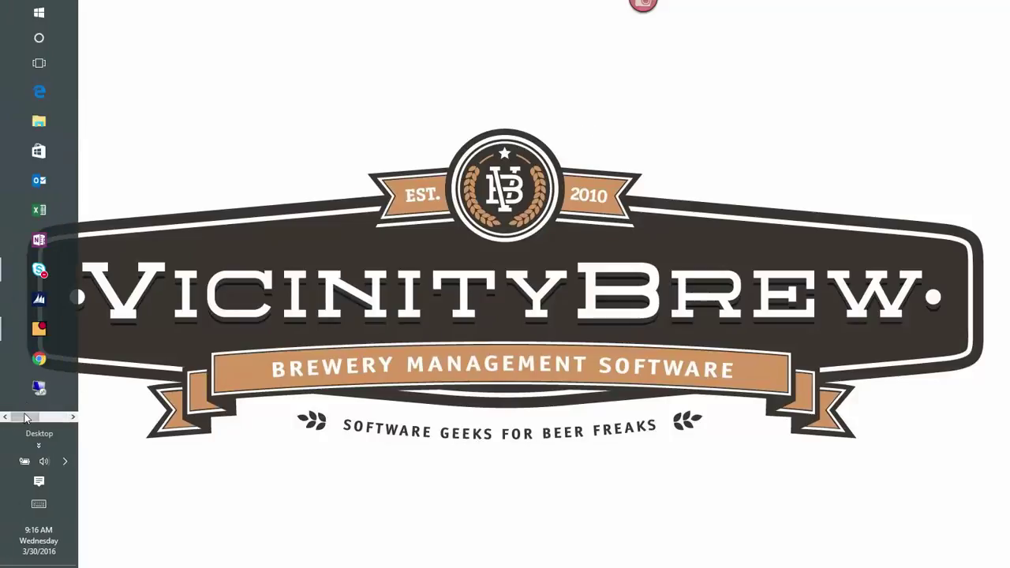
- Open Component Entry in Vicinity and expand its Sub-Components section
{"action": "left_click", "coordinate": [31, 328]}
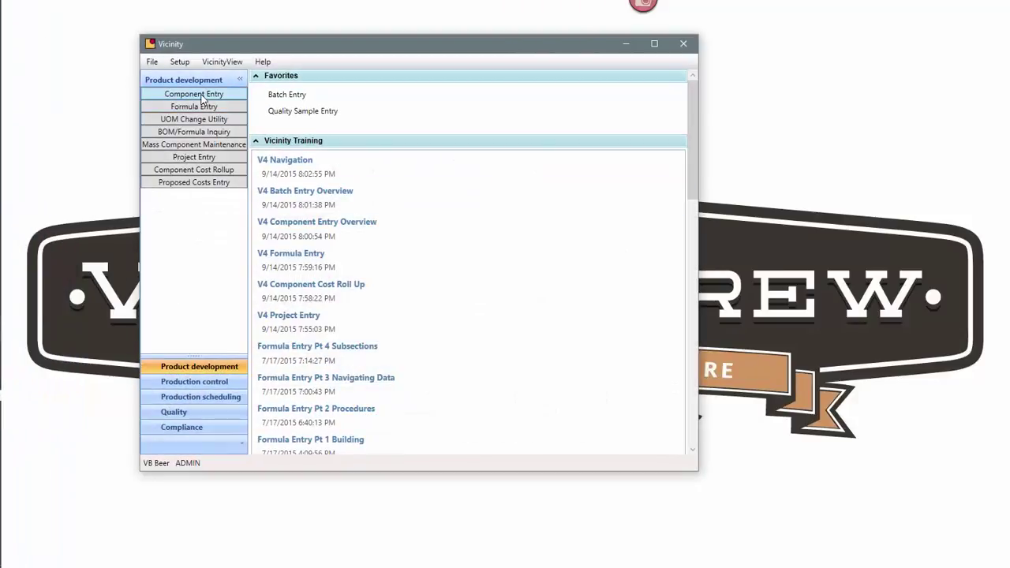
{"action": "left_click", "coordinate": [202, 96]}
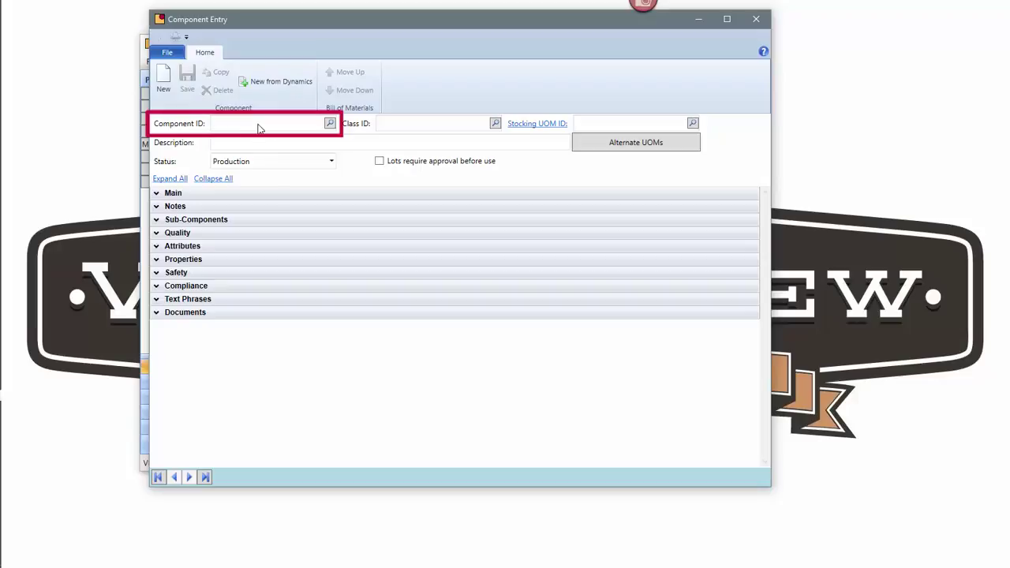
{"action": "left_click", "coordinate": [156, 219]}
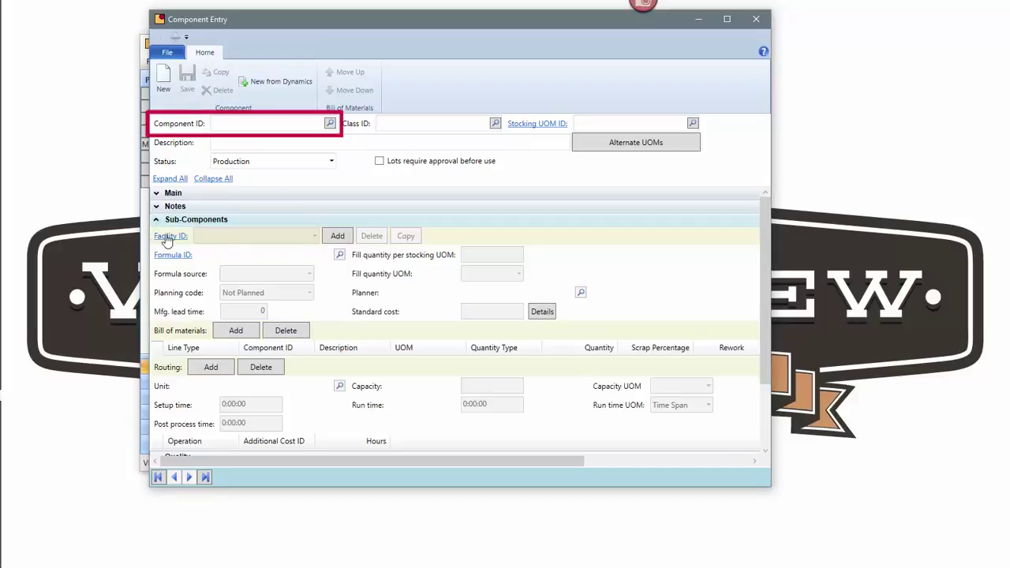
- Search component IDs for WORT and load the VB - IPA WORT component
{"action": "left_click", "coordinate": [236, 131]}
{"action": "type", "text": "BREW"}
{"action": "key", "text": "Tab"}
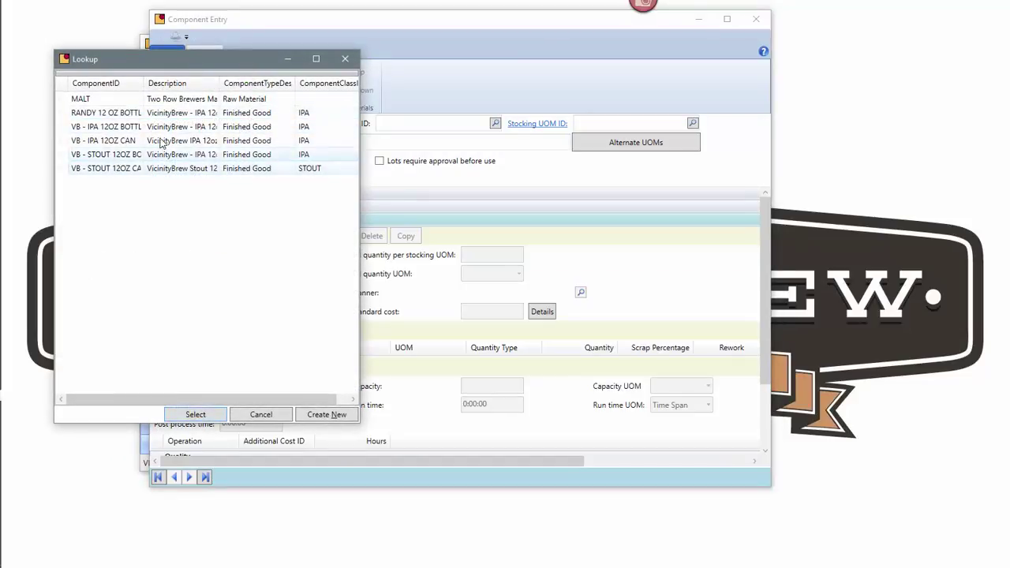
{"action": "left_click", "coordinate": [345, 58]}
{"action": "type", "text": "W"}
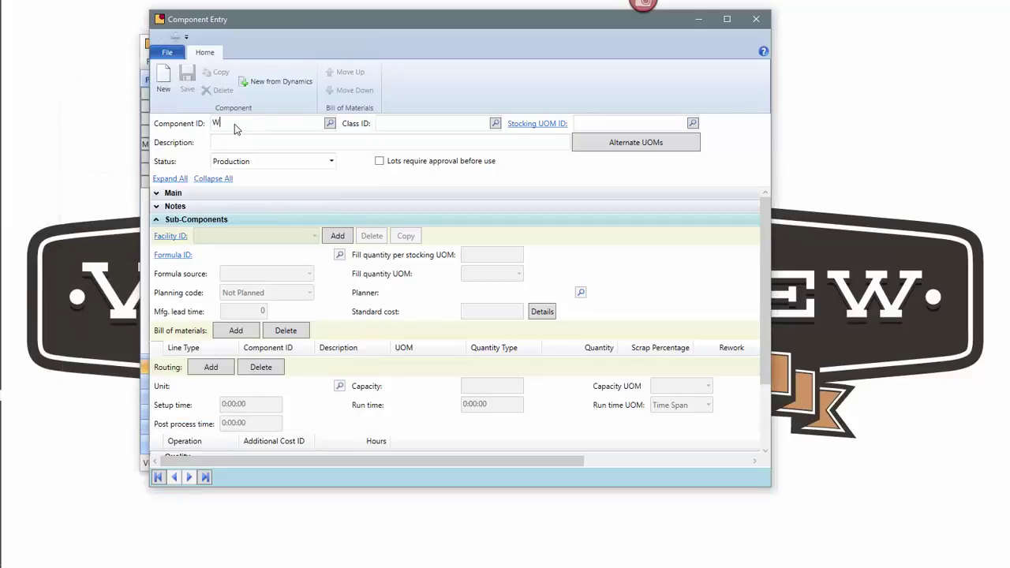
{"action": "type", "text": "ORT"}
{"action": "key", "text": "Tab"}
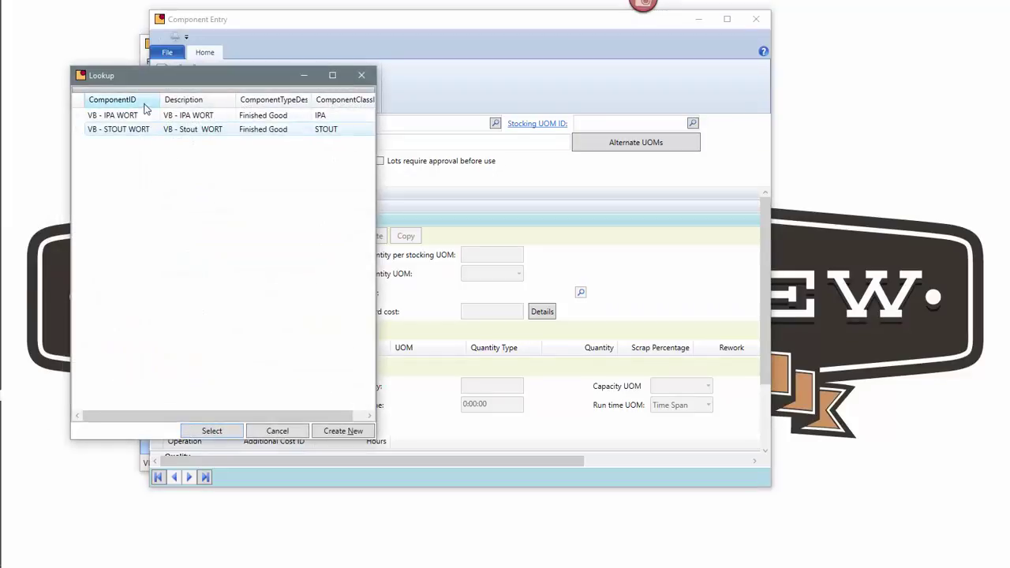
{"action": "double_click", "coordinate": [125, 116]}
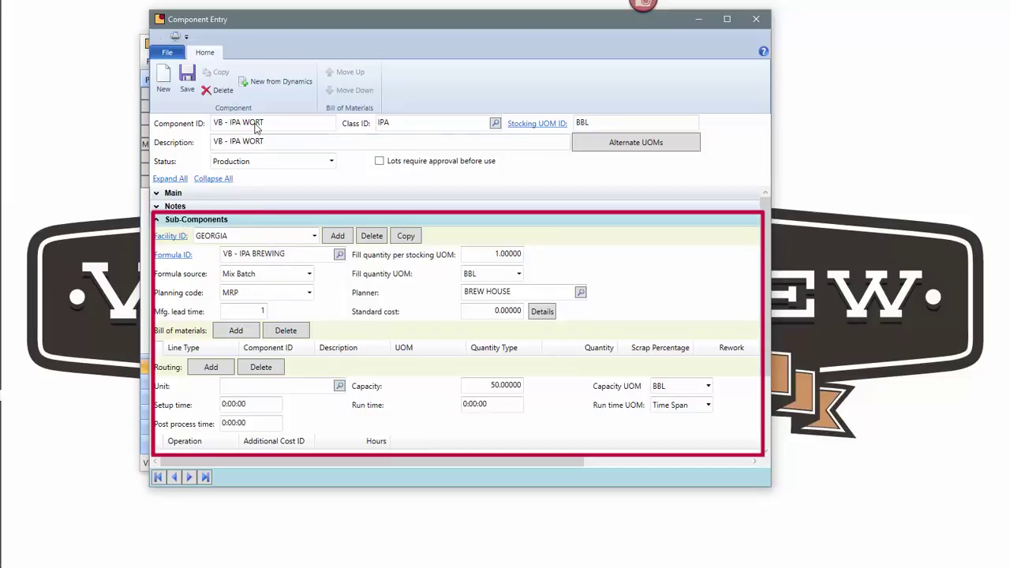
{"action": "left_click_drag", "start_coordinate": [288, 253], "coordinate": [225, 263]}
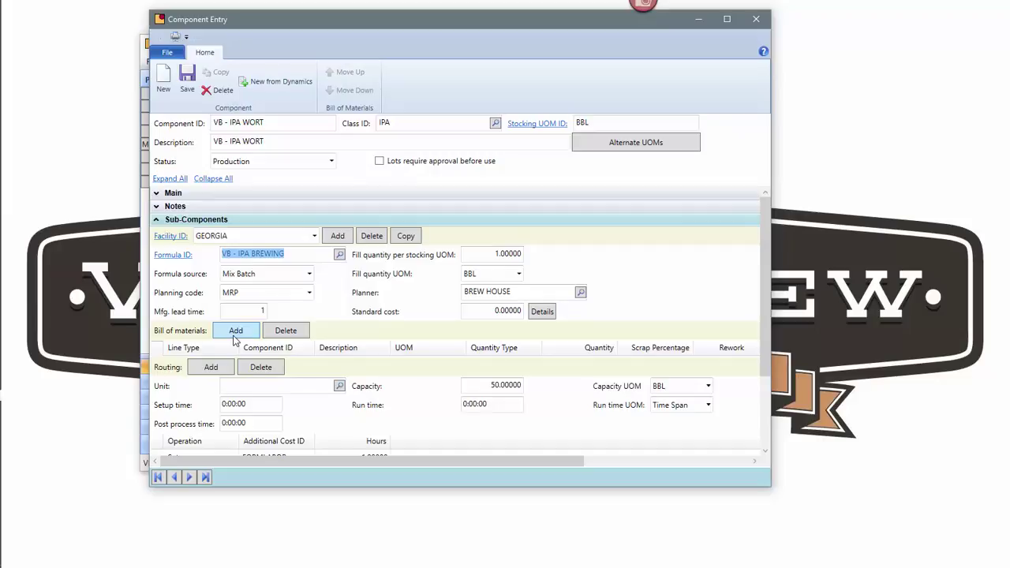
- Start a new component record with the ID VB - LAGER - WORT
{"action": "left_click", "coordinate": [163, 79]}
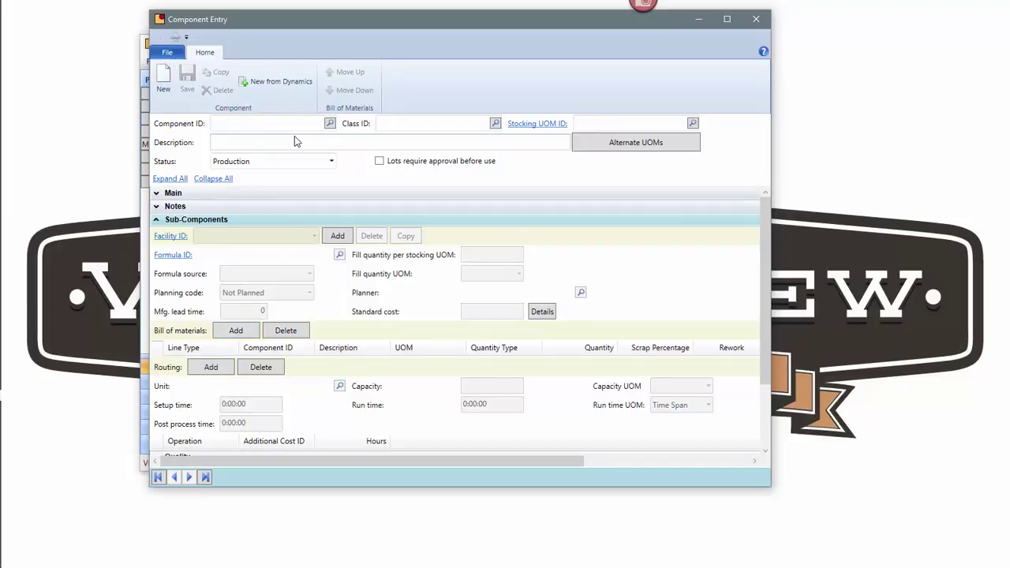
{"action": "type", "text": "VB - LAGER - WORT"}
{"action": "key", "text": "Tab"}
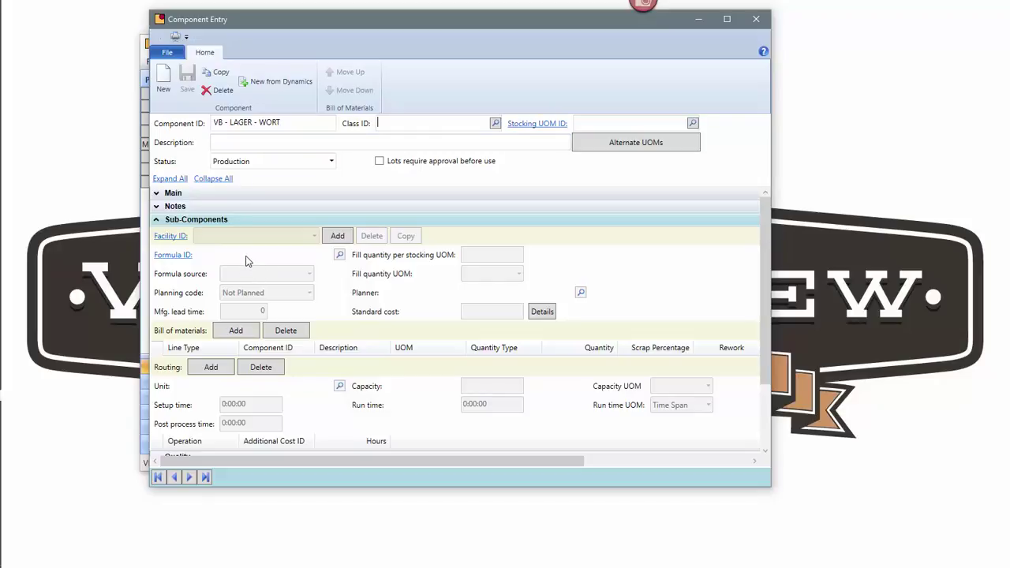
- Copy VB - IPA WORT's data, including alternate units, into the new component
{"action": "left_click", "coordinate": [219, 73]}
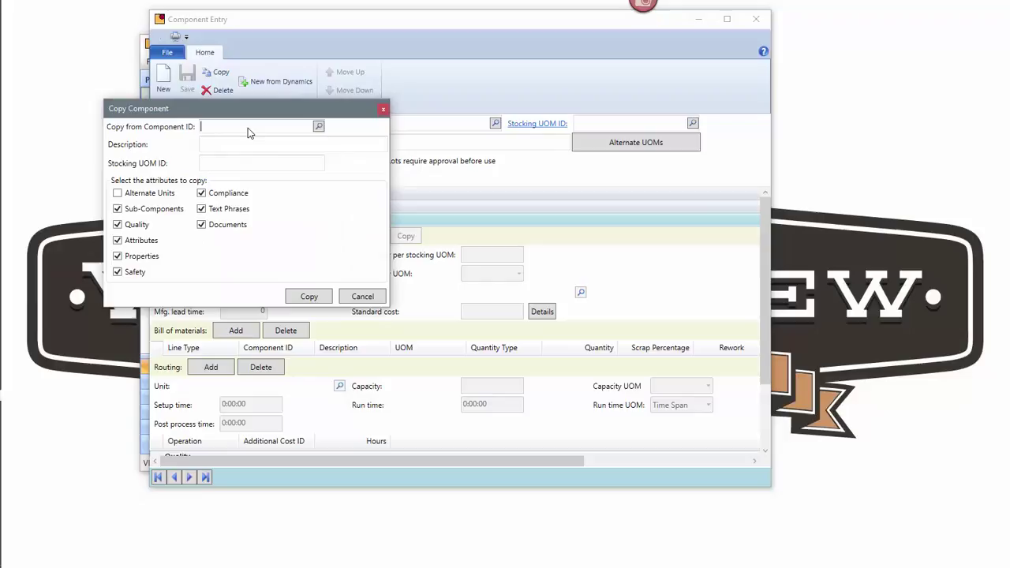
{"action": "type", "text": "IPA"}
{"action": "key", "text": "Tab"}
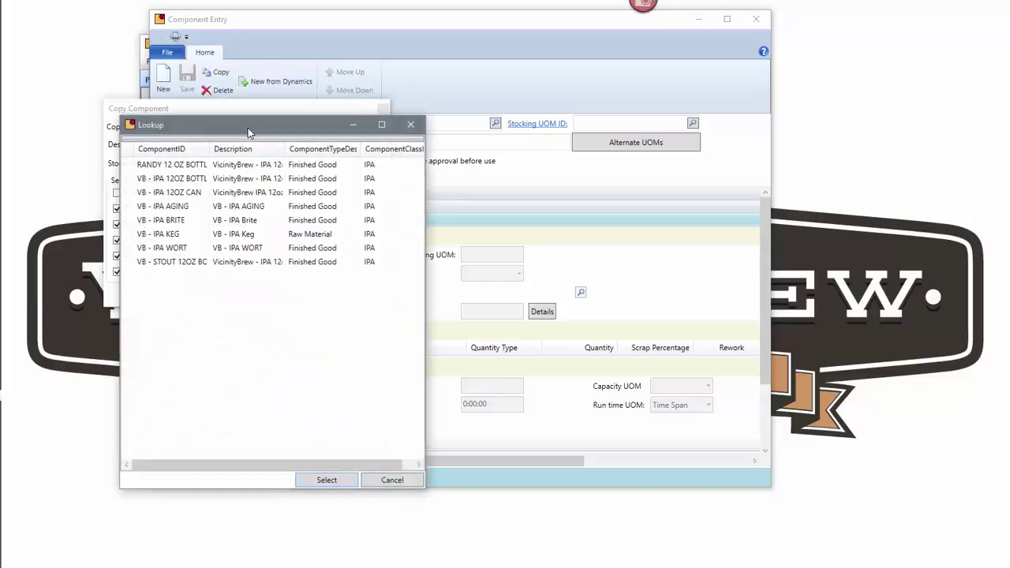
{"action": "left_click", "coordinate": [183, 250]}
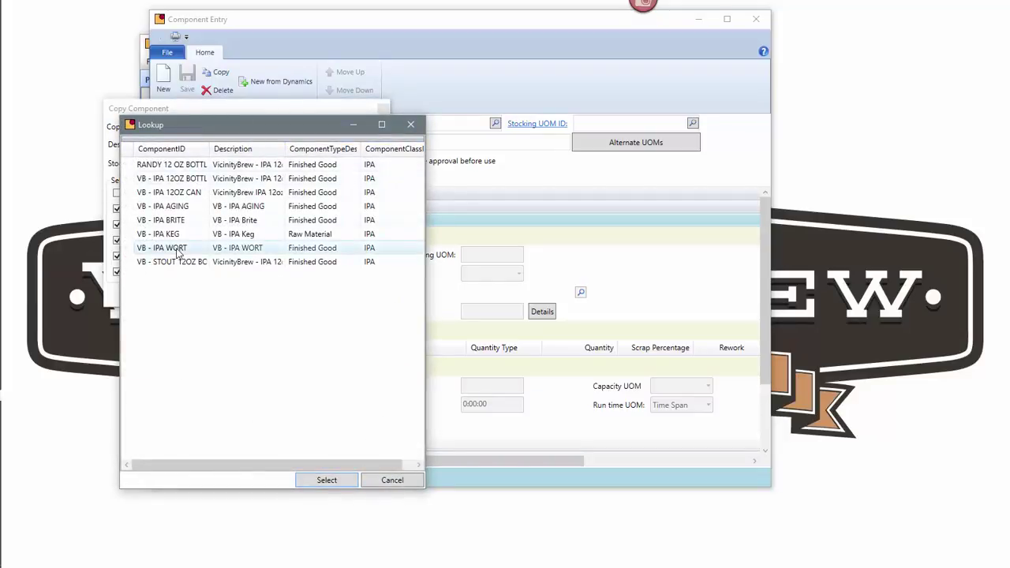
{"action": "left_click", "coordinate": [330, 480]}
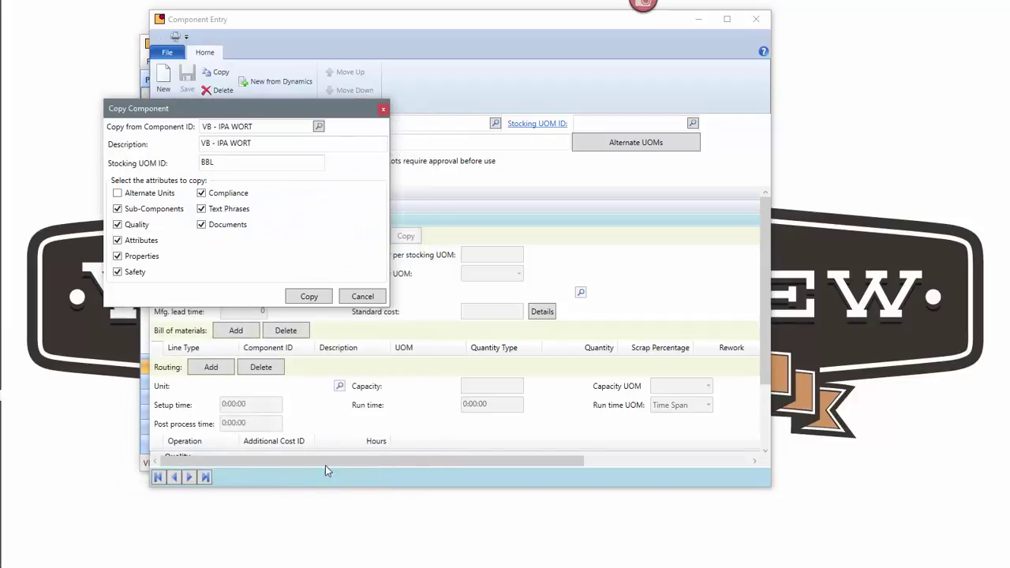
{"action": "left_click", "coordinate": [142, 195]}
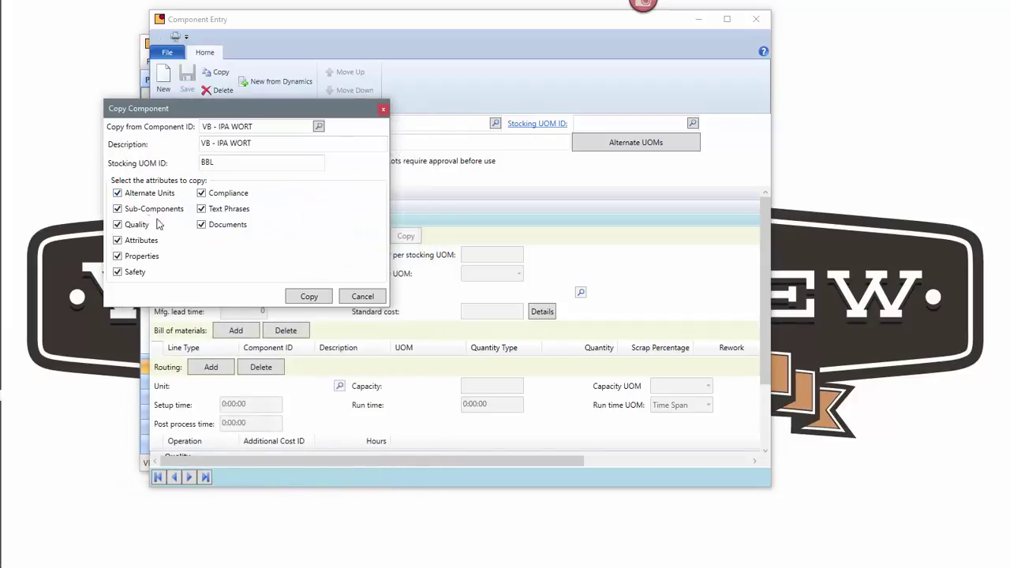
{"action": "left_click", "coordinate": [307, 297]}
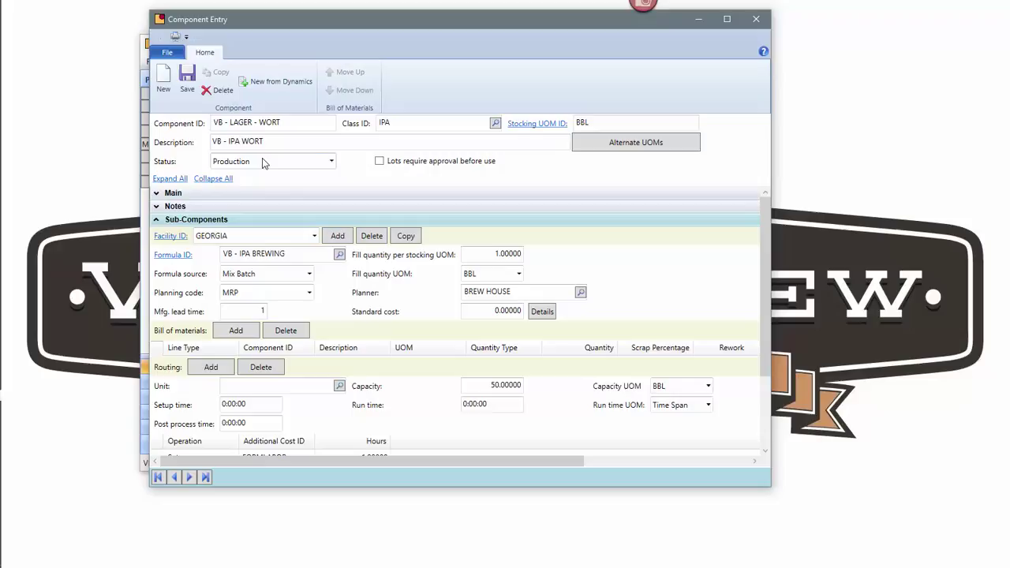
- Change the component description to VB - LAGER WORT
{"action": "type", "text": "LAGER"}
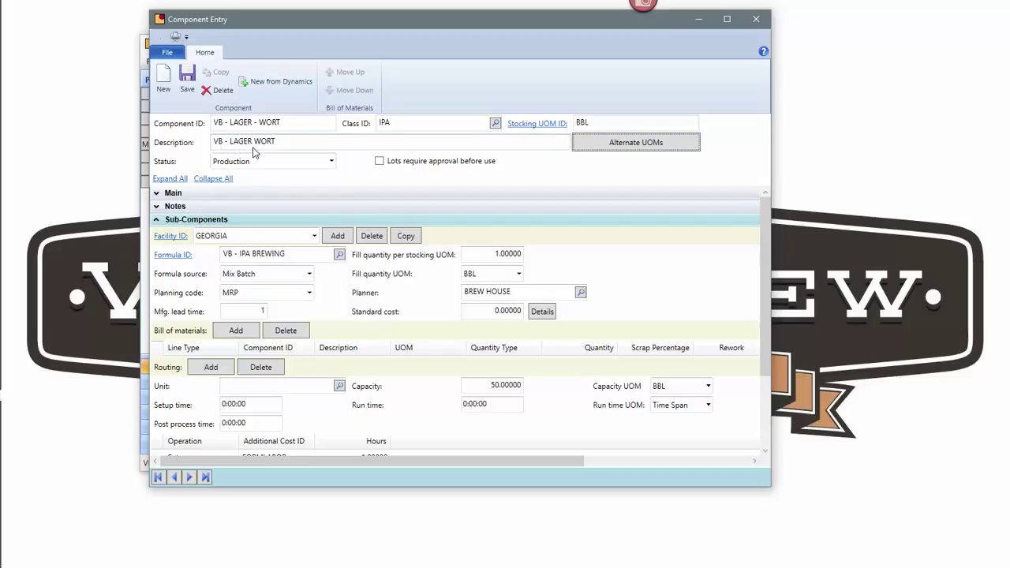
{"action": "left_click", "coordinate": [252, 255]}
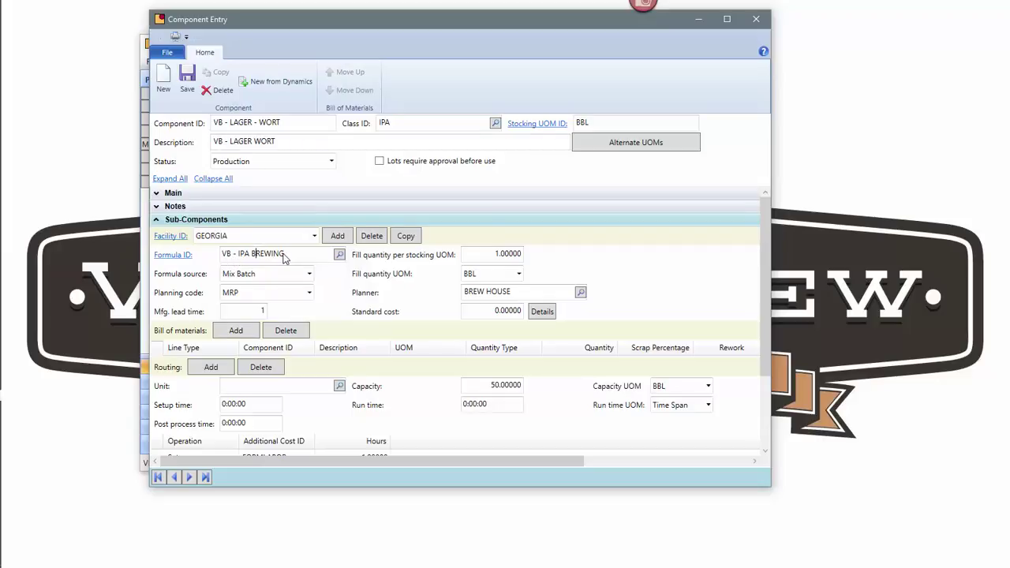
- Open the linked VB - IPA BREWING formula, check its procedures, and select its Formula ID
{"action": "left_click", "coordinate": [177, 256]}
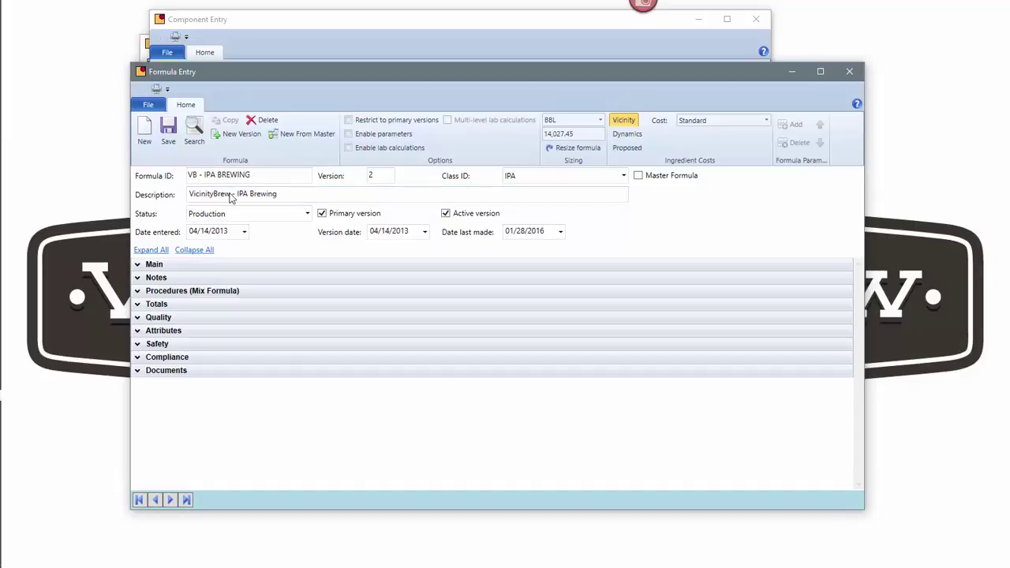
{"action": "left_click", "coordinate": [142, 293]}
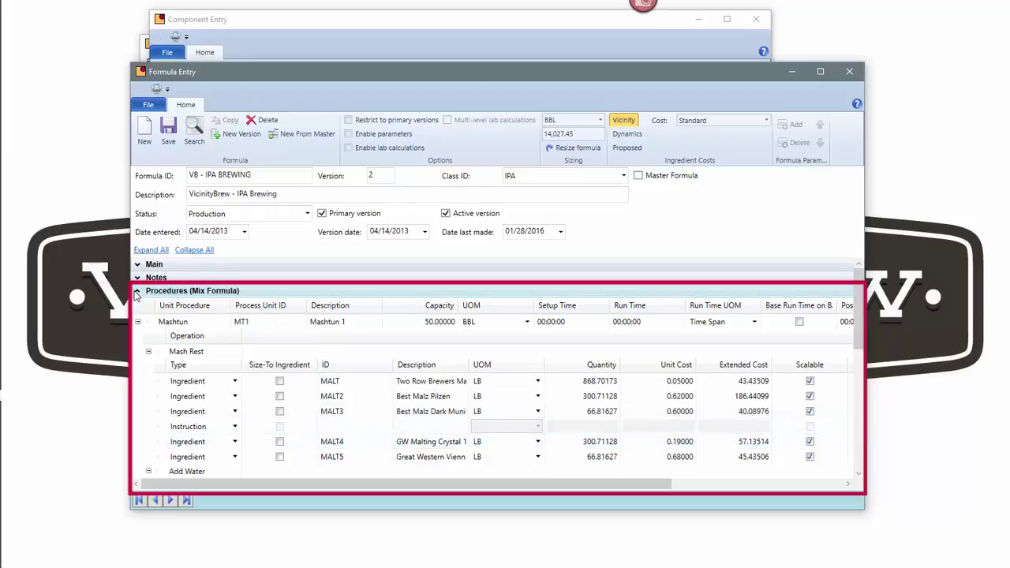
{"action": "left_click", "coordinate": [138, 293]}
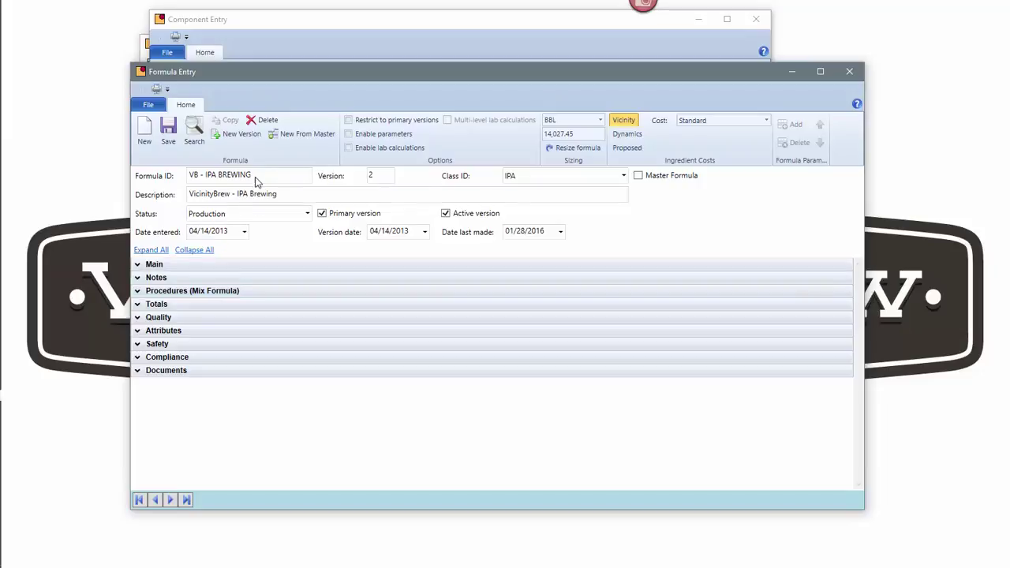
{"action": "left_click_drag", "start_coordinate": [254, 175], "coordinate": [169, 175]}
- Create a new formula record with the ID VB - LAGER - BREWING
{"action": "key", "text": "ctrl+n"}
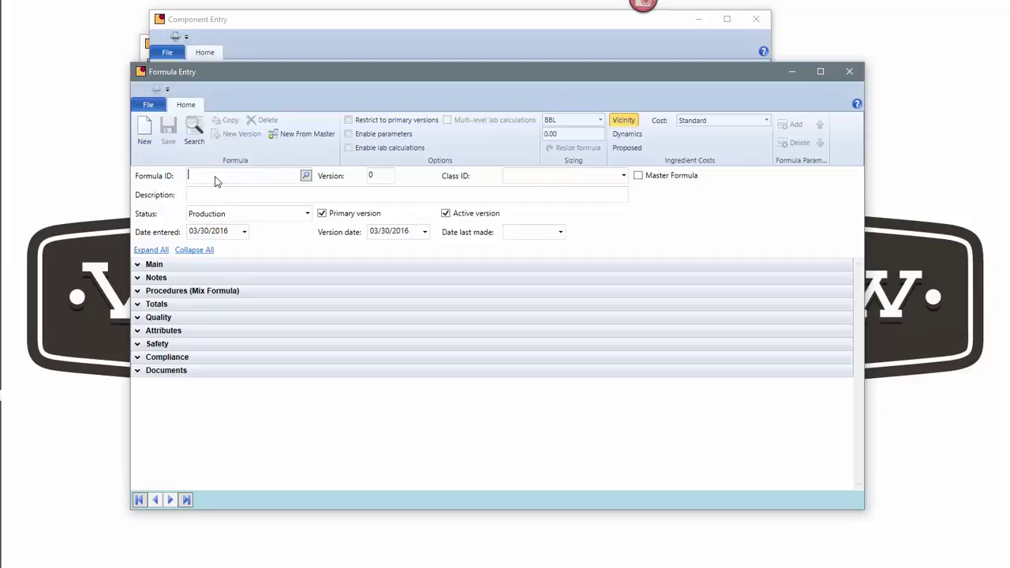
{"action": "type", "text": "VB - LAGER - BREWING"}
{"action": "key", "text": "Tab"}
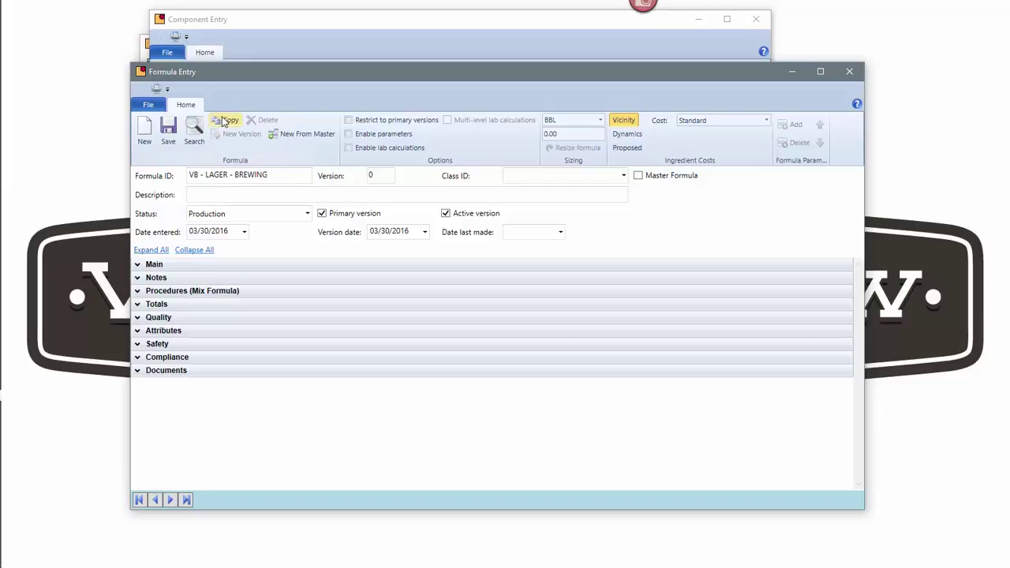
- Copy the VB - IPA BREWING formula into the new VB - LAGER - BREWING formula
{"action": "left_click", "coordinate": [226, 120]}
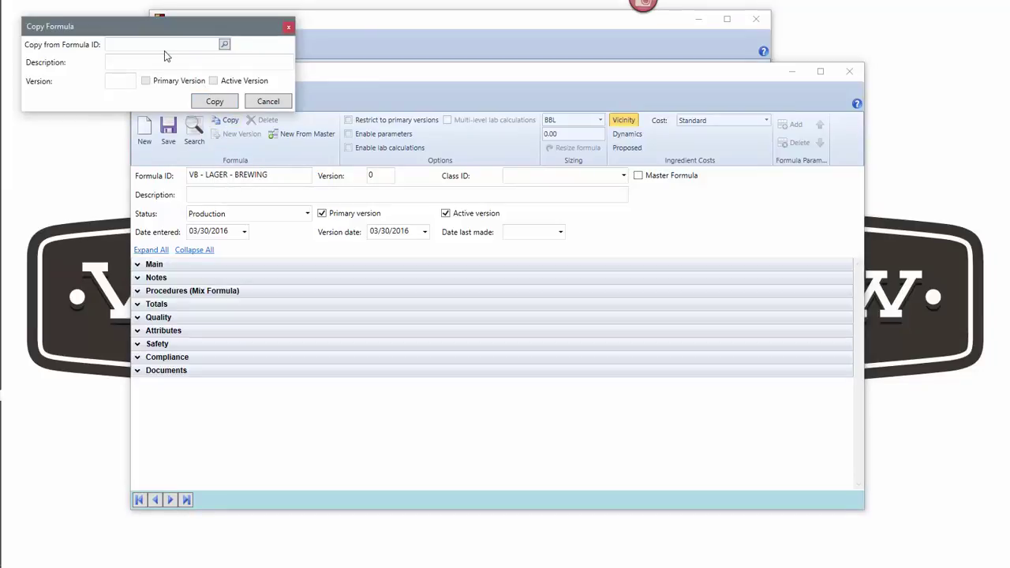
{"action": "left_click_drag", "start_coordinate": [180, 26], "coordinate": [473, 145]}
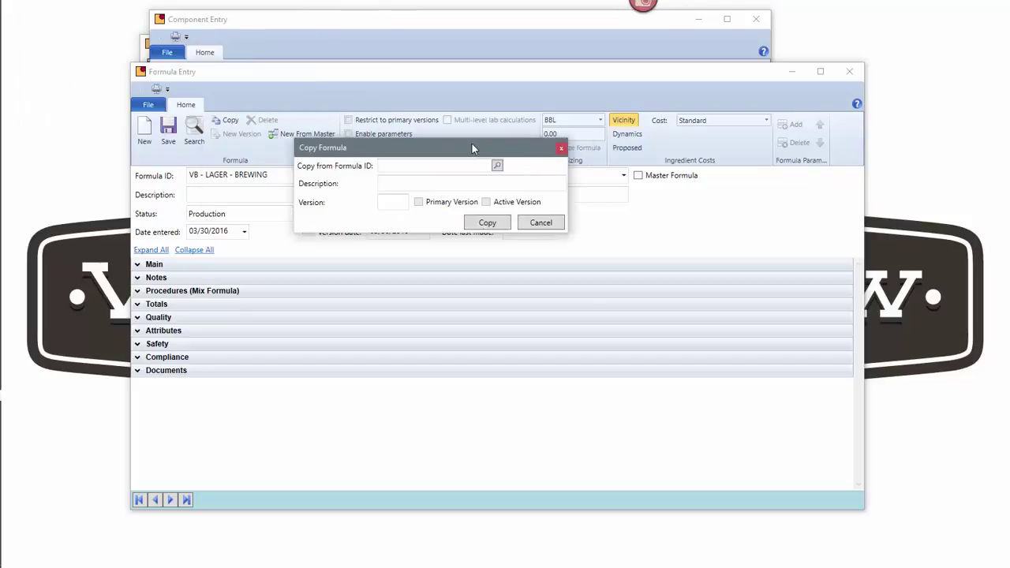
{"action": "type", "text": "IPA"}
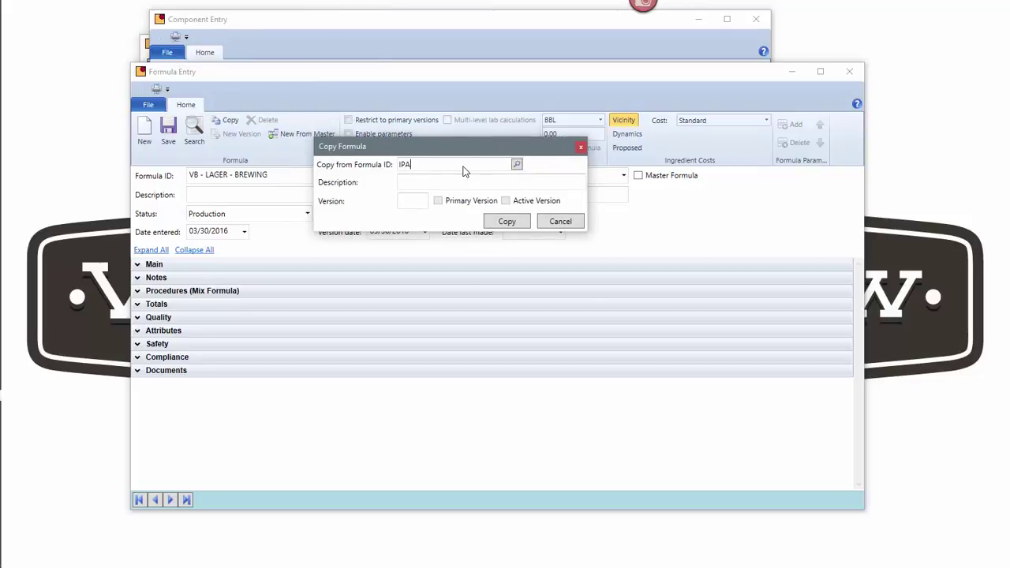
{"action": "key", "text": "Tab"}
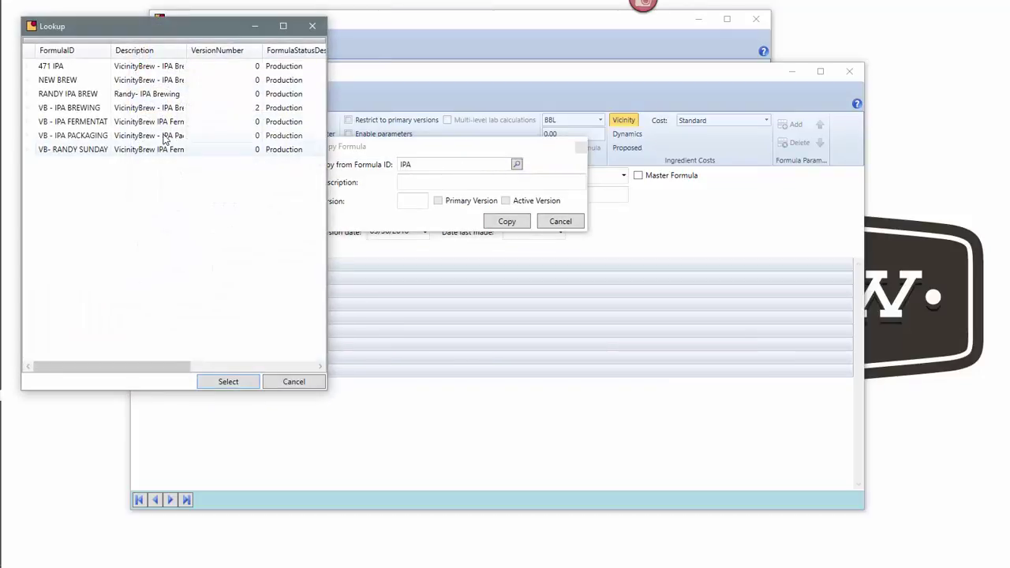
{"action": "left_click", "coordinate": [98, 109]}
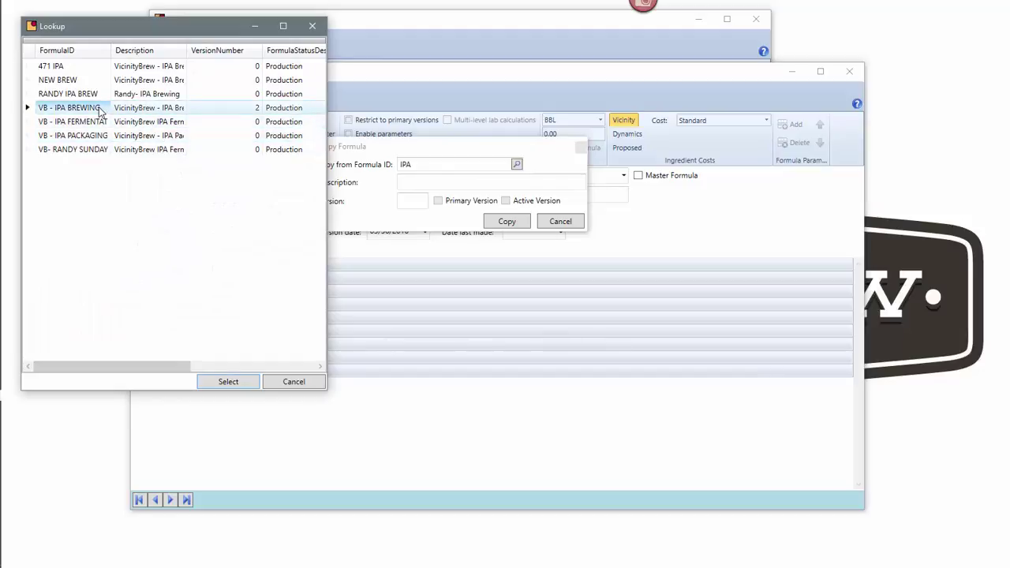
{"action": "left_click", "coordinate": [228, 382]}
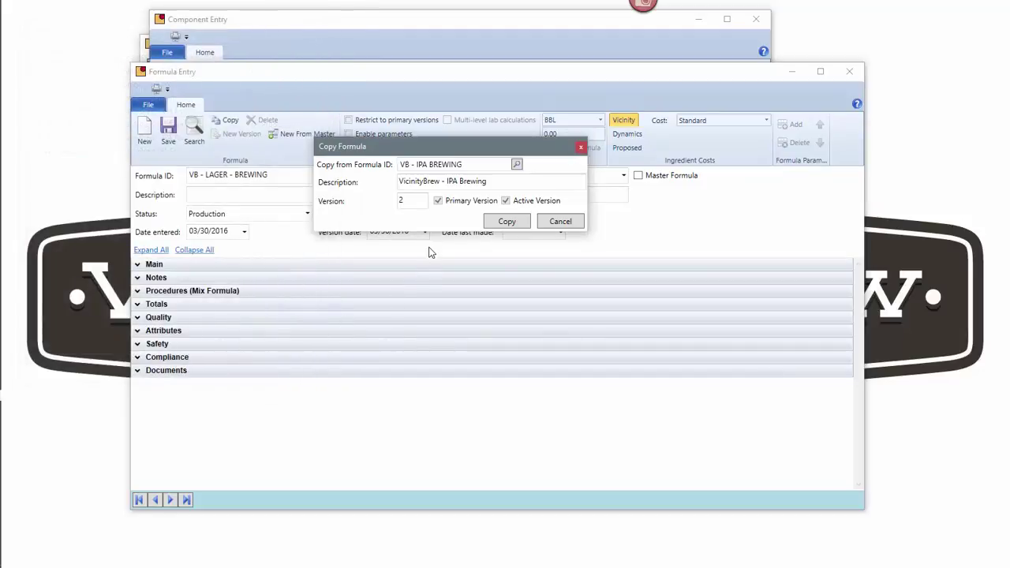
{"action": "left_click", "coordinate": [506, 222]}
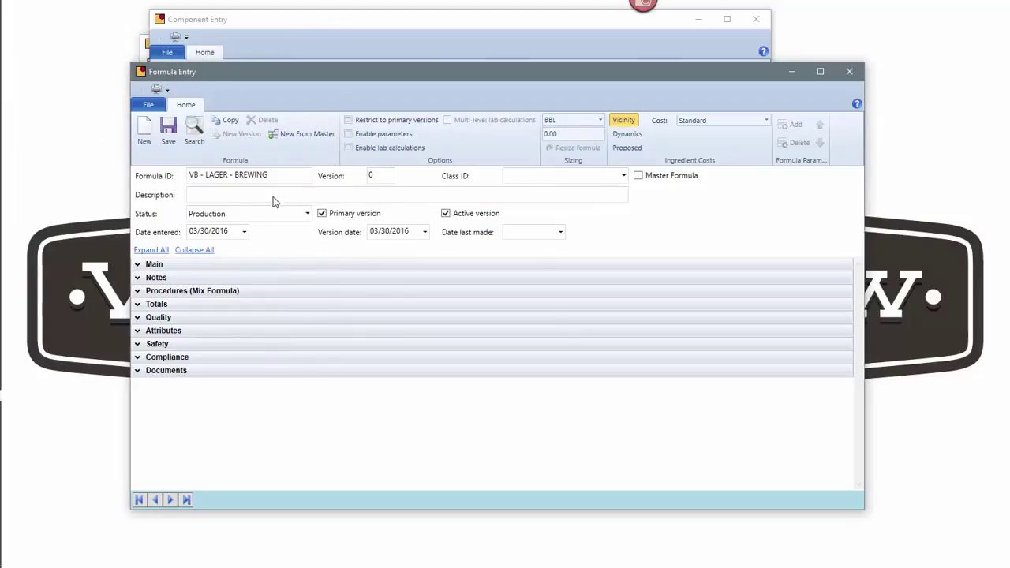
- Replace IPA with Lager so the description reads VicinityBrew - Lager Brewing
{"action": "left_click", "coordinate": [245, 197]}
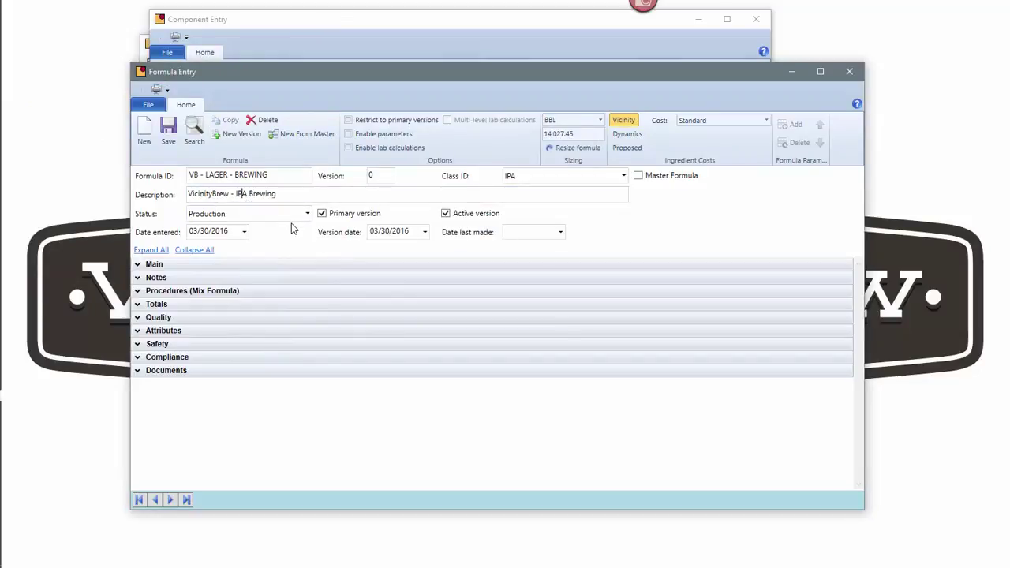
{"action": "key", "text": "BackSpace"}
{"action": "key", "text": "BackSpace"}
{"action": "key", "text": "BackSpace"}
{"action": "type", "text": "LAGE"}
{"action": "key", "text": "BackSpace"}
{"action": "key", "text": "BackSpace"}
{"action": "key", "text": "BackSpace"}
{"action": "key", "text": "BackSpace"}
{"action": "type", "text": "Lager"}
{"action": "key", "text": "Tab"}
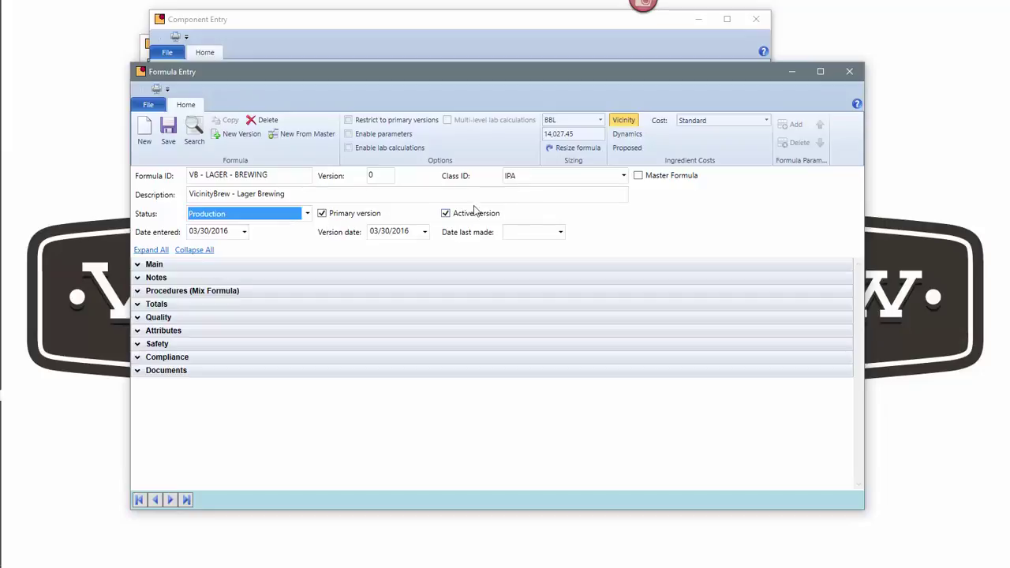
- Expand Procedures (Mix Formula) and collapse the Mashtun, Lautertun and Kettle unit procedures
{"action": "left_click", "coordinate": [137, 290]}
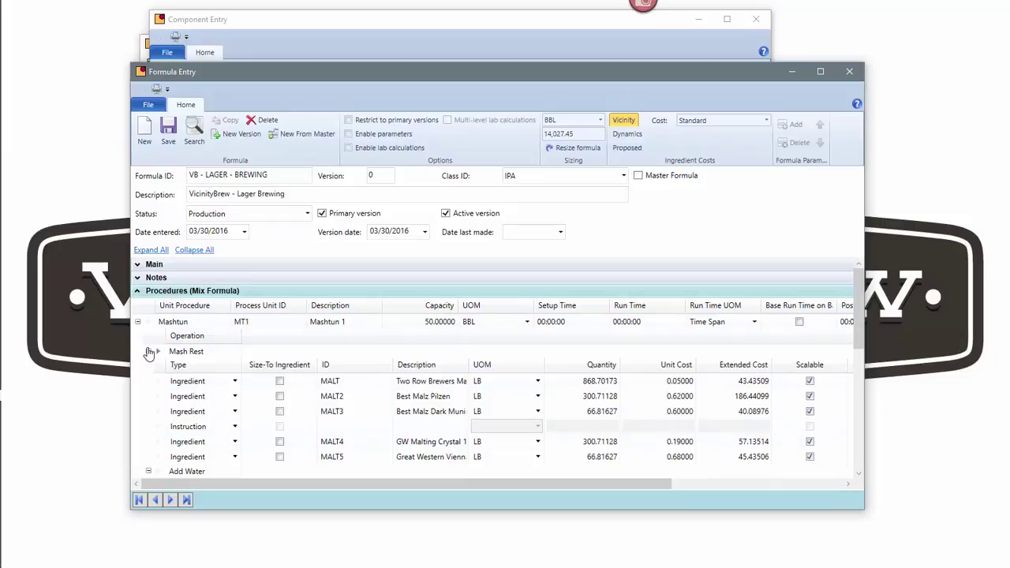
{"action": "left_click", "coordinate": [143, 375]}
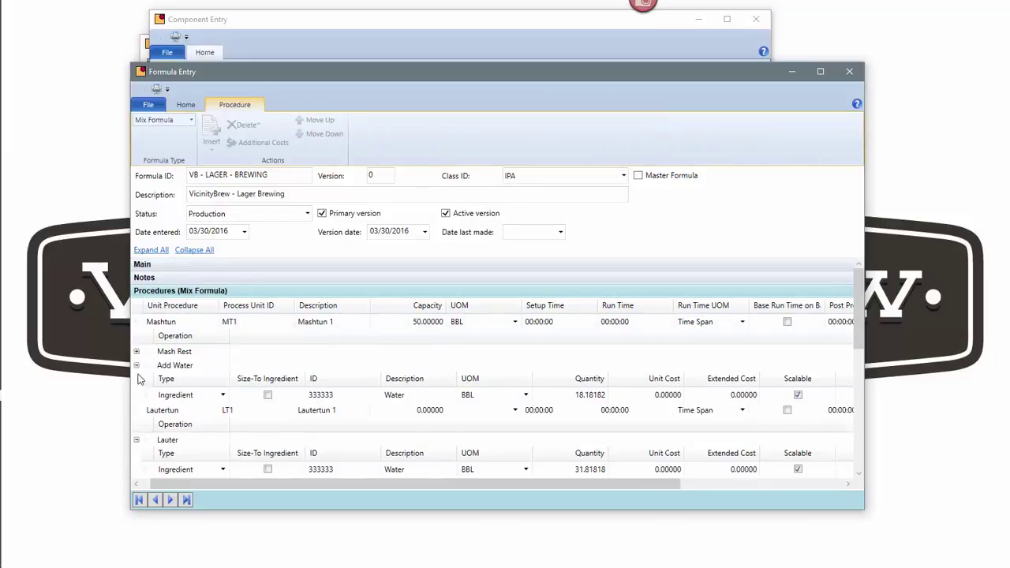
{"action": "left_click", "coordinate": [136, 351]}
{"action": "left_click", "coordinate": [137, 365]}
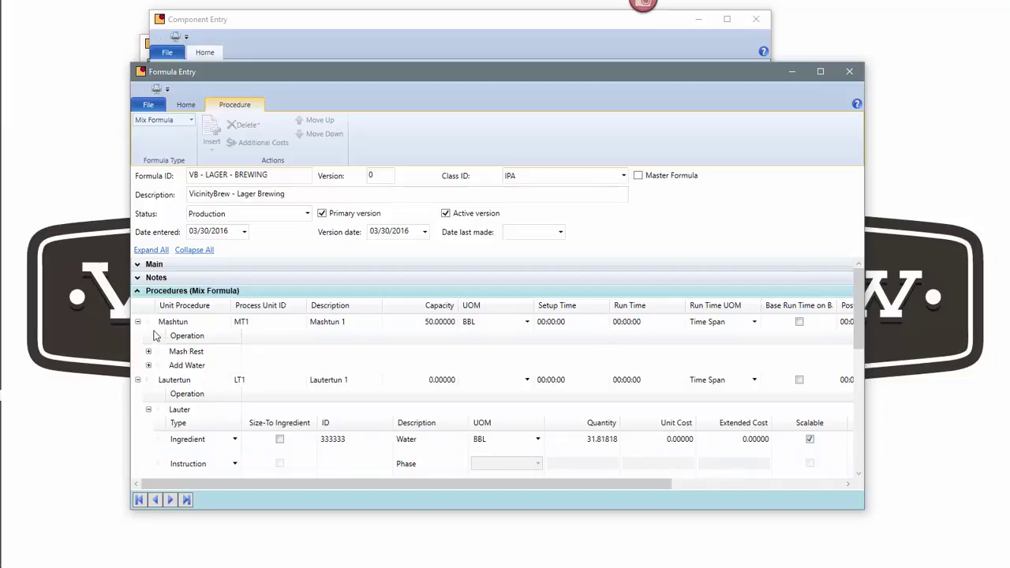
{"action": "left_click", "coordinate": [137, 325]}
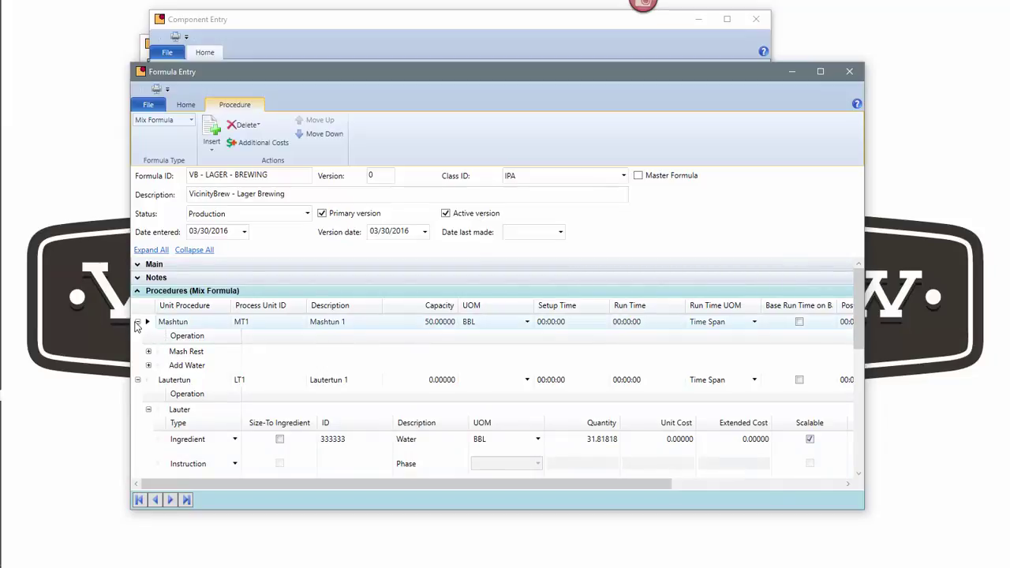
{"action": "left_click", "coordinate": [138, 322]}
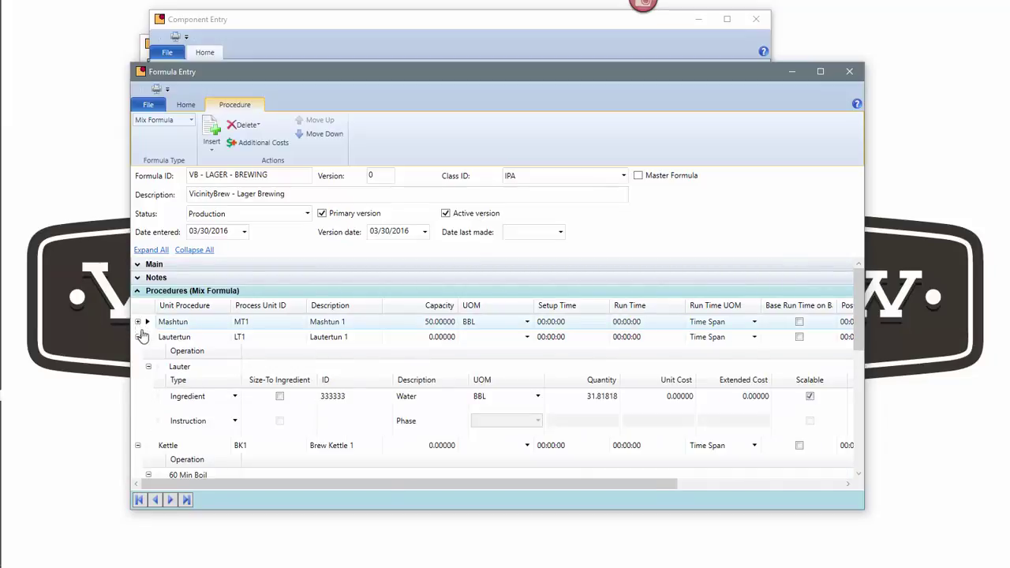
{"action": "left_click", "coordinate": [138, 336]}
{"action": "left_click", "coordinate": [138, 353]}
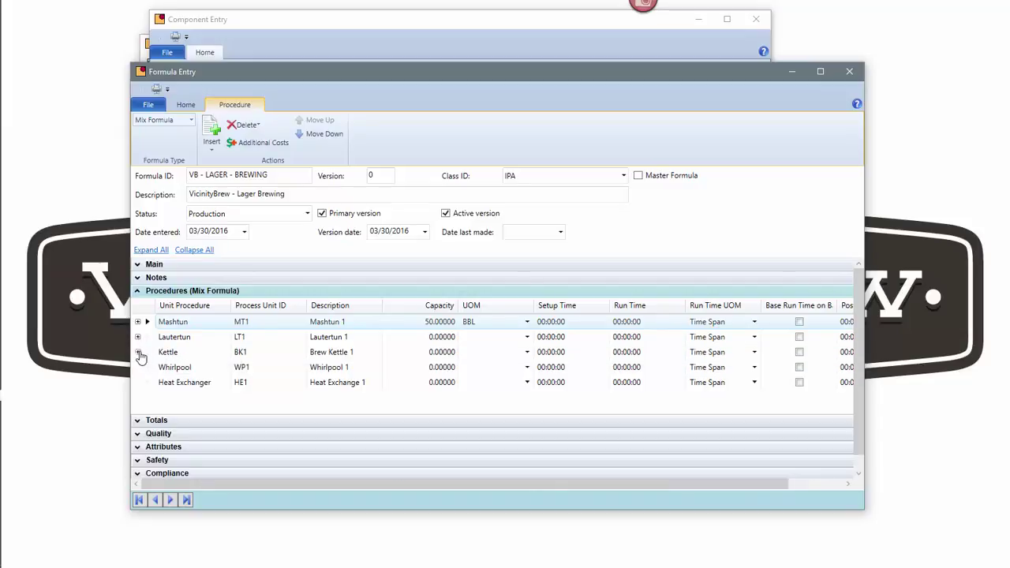
{"action": "left_click", "coordinate": [138, 353]}
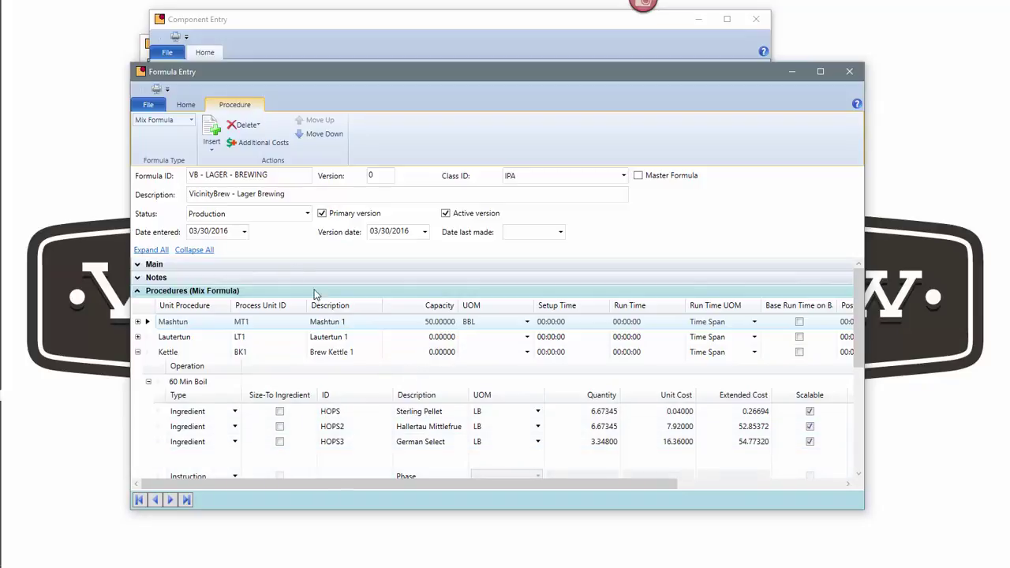
- Expand Mashtun's Mash Rest to list its malts and select the first MALT line
{"action": "left_click", "coordinate": [139, 323]}
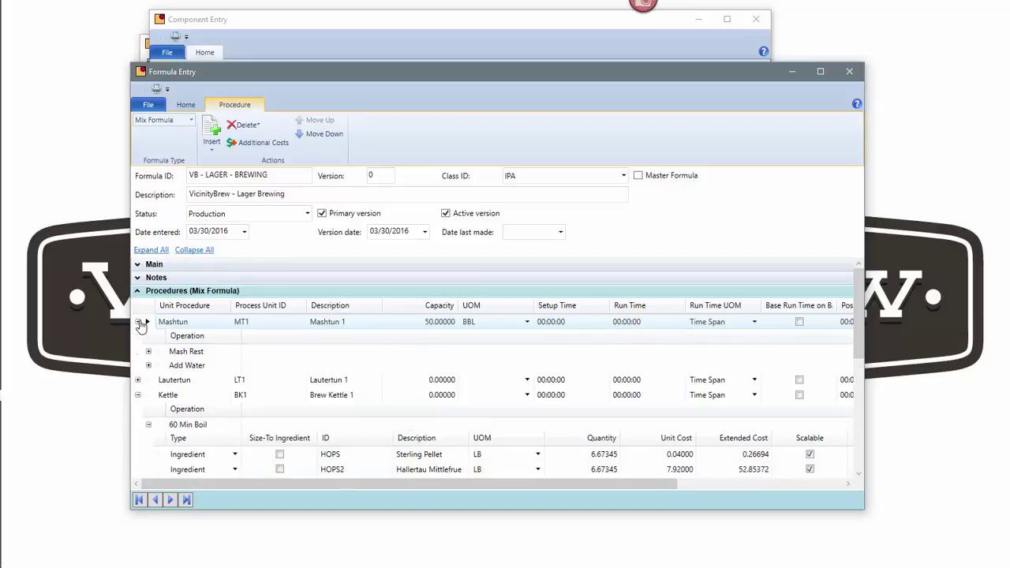
{"action": "left_click", "coordinate": [149, 352]}
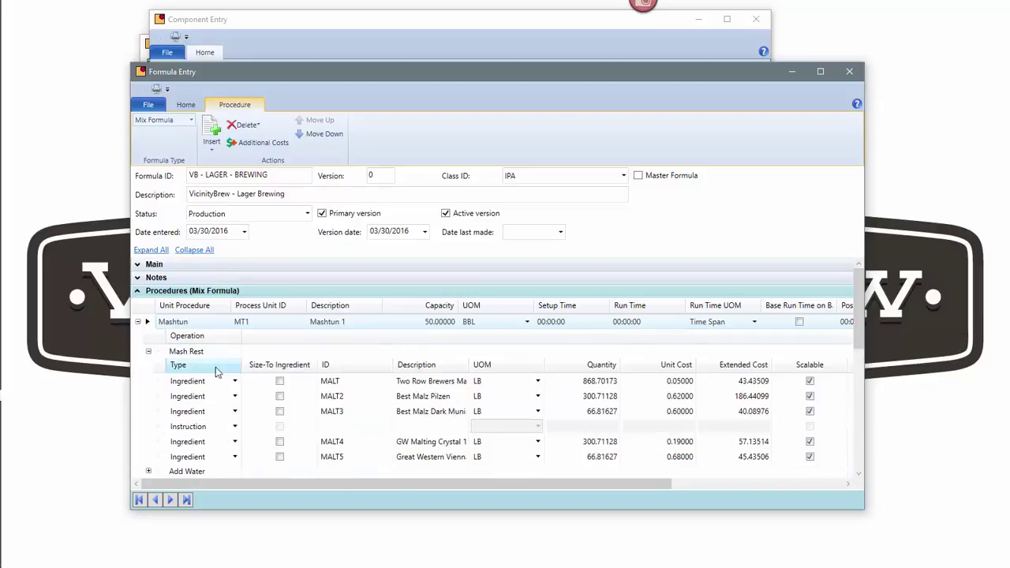
{"action": "left_click", "coordinate": [432, 432]}
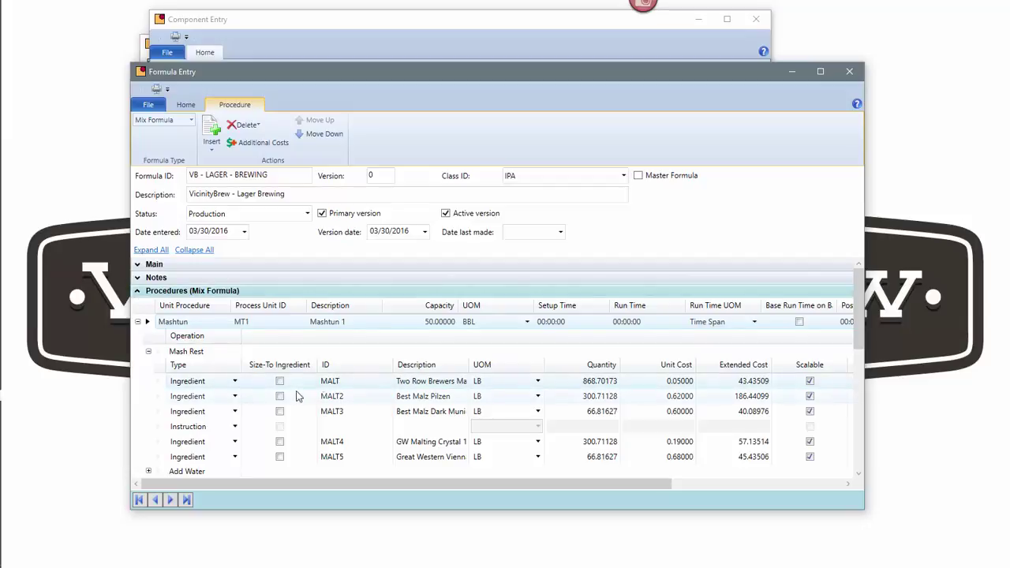
{"action": "left_click", "coordinate": [329, 381]}
- Enable formula parameters and review the Mash Rest procedure parameters
{"action": "left_click", "coordinate": [186, 104]}
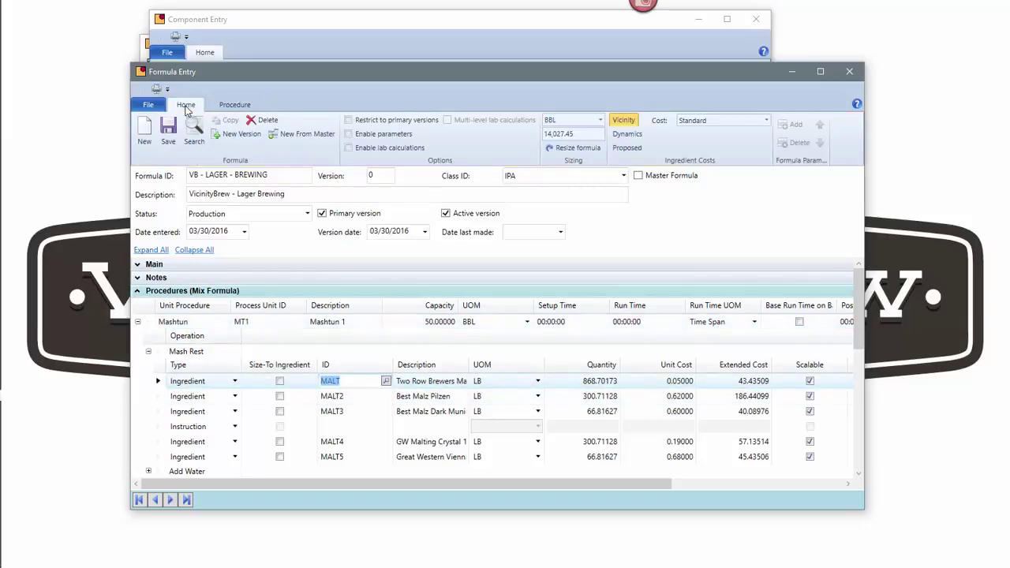
{"action": "left_click", "coordinate": [348, 134]}
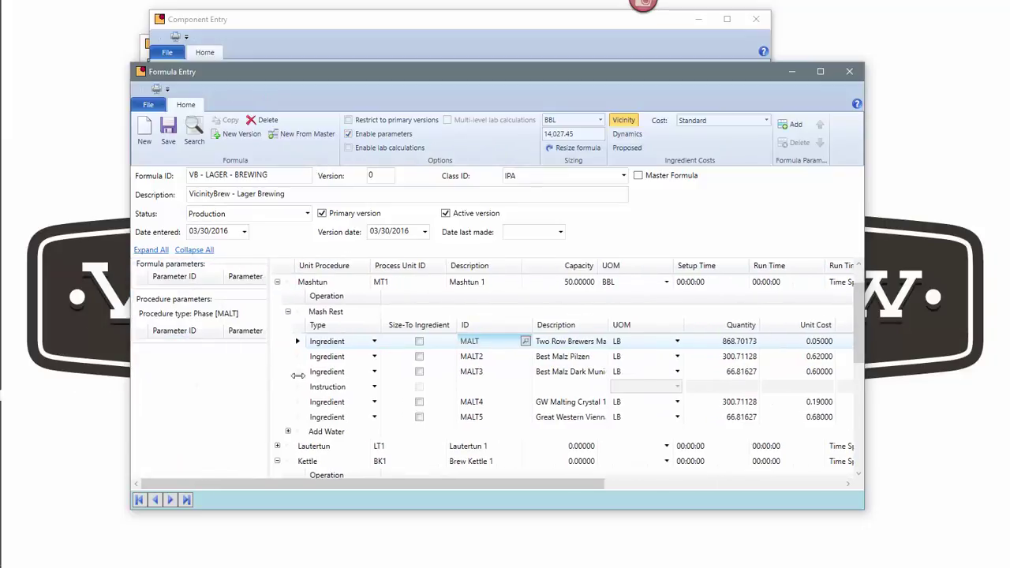
{"action": "left_click", "coordinate": [367, 312]}
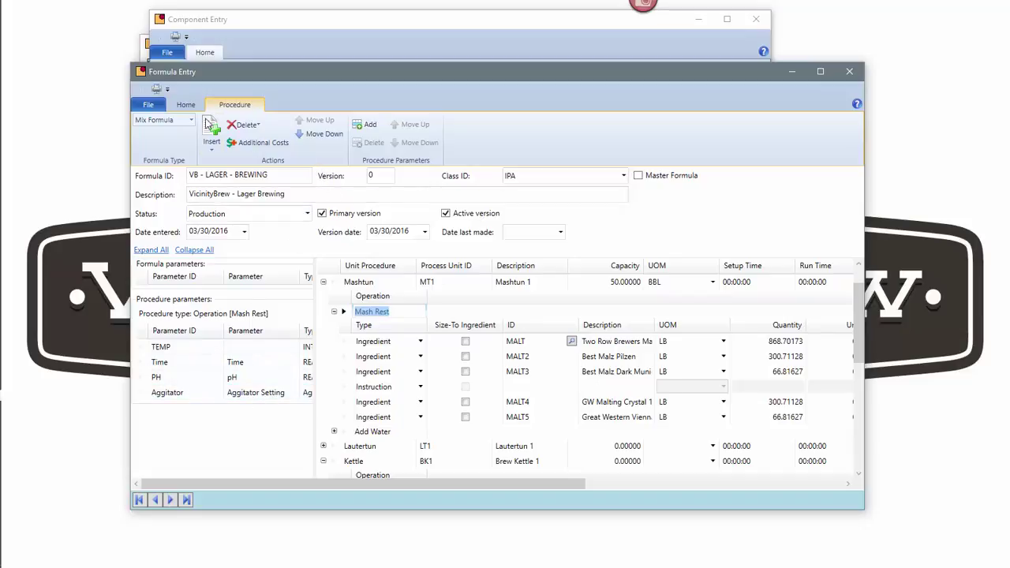
- Save the VB - LAGER - BREWING formula and disable formula parameters again
{"action": "left_click", "coordinate": [187, 104]}
{"action": "left_click", "coordinate": [167, 128]}
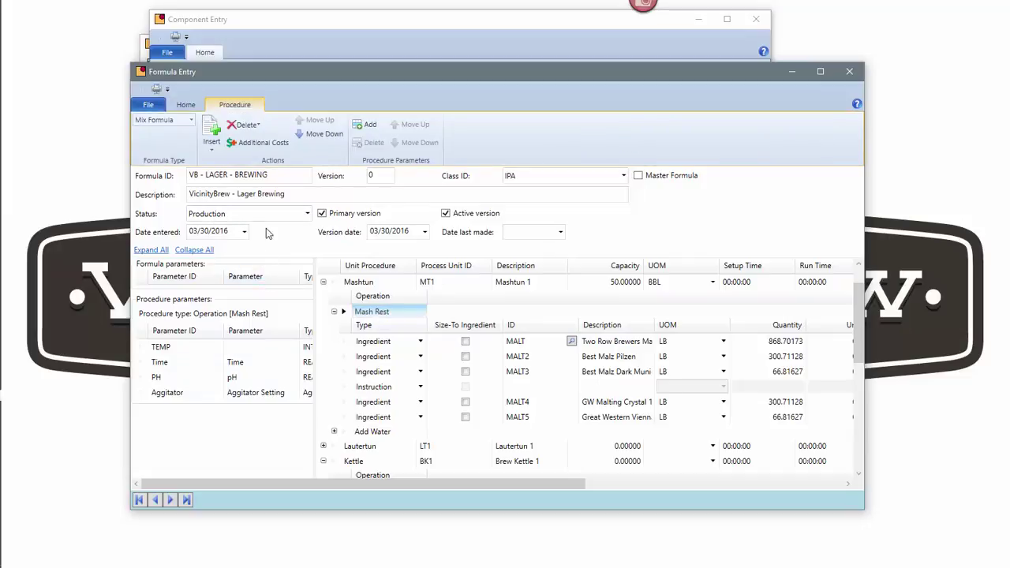
{"action": "left_click", "coordinate": [191, 105]}
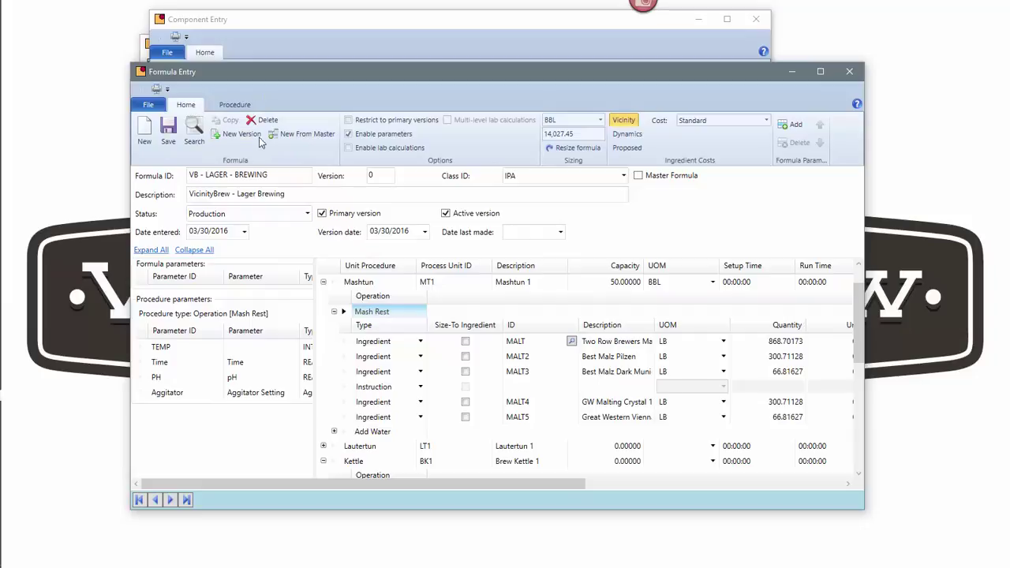
{"action": "left_click", "coordinate": [347, 135]}
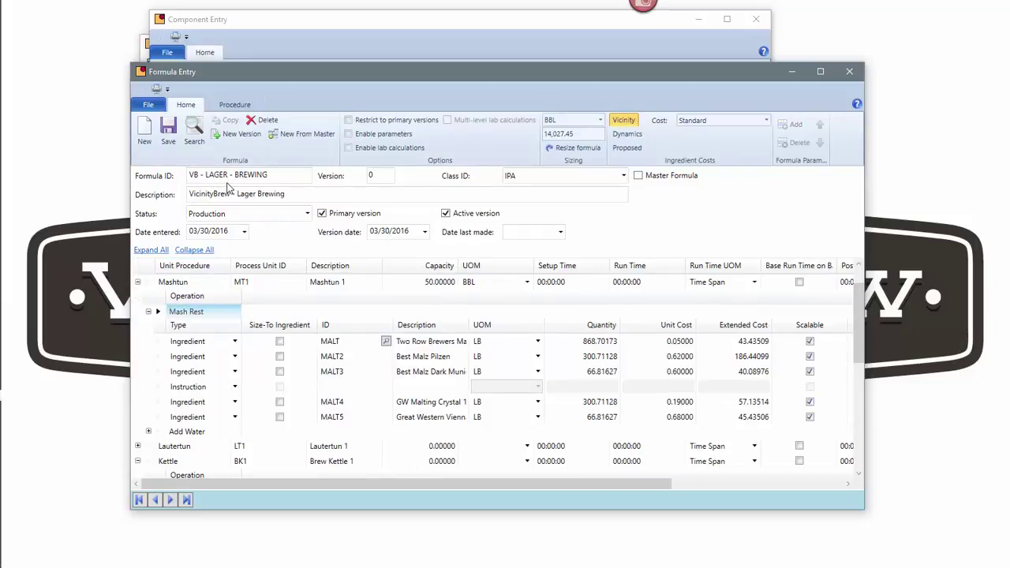
- Back in the component, replace the VB - IPA BREWING formula ID with VB - LAGER - BREWING and save
{"action": "left_click", "coordinate": [849, 72]}
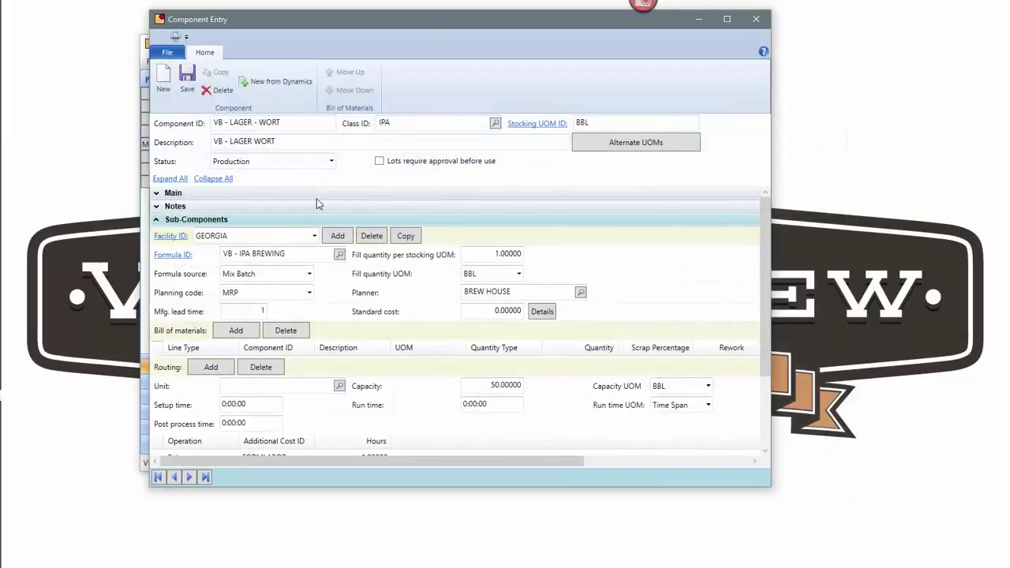
{"action": "double_click", "coordinate": [244, 254]}
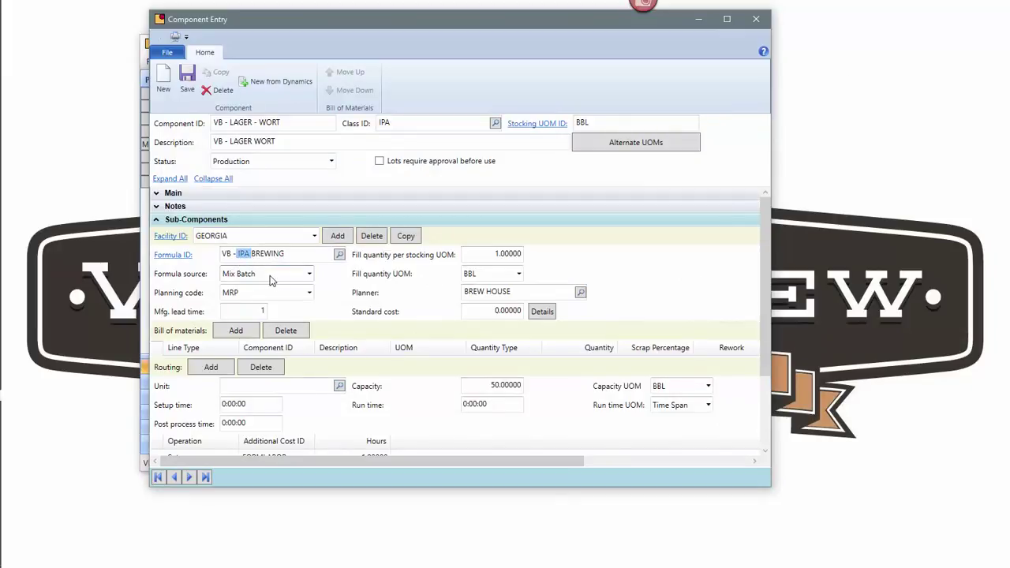
{"action": "left_click_drag", "start_coordinate": [296, 255], "coordinate": [150, 254]}
{"action": "type", "text": "lager"}
{"action": "key", "text": "Tab"}
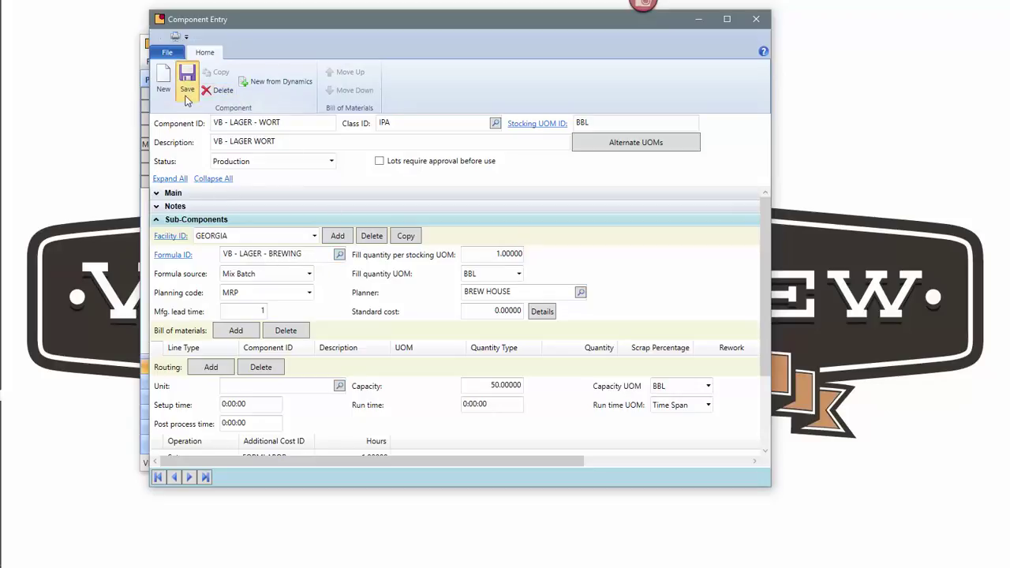
{"action": "left_click", "coordinate": [163, 82]}
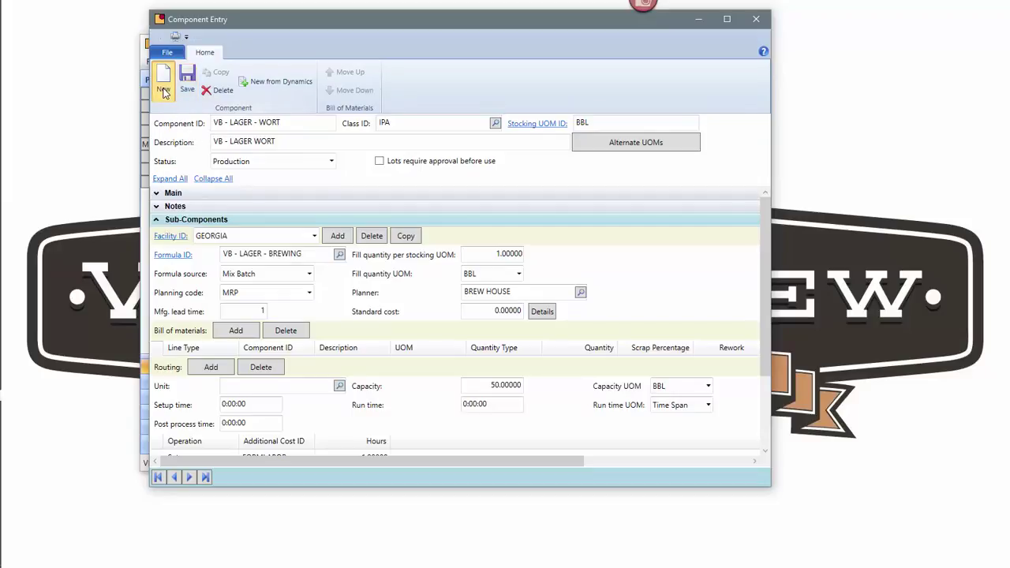
- Close Component Entry and minimize the main Vicinity window to the desktop
{"action": "left_click", "coordinate": [756, 19]}
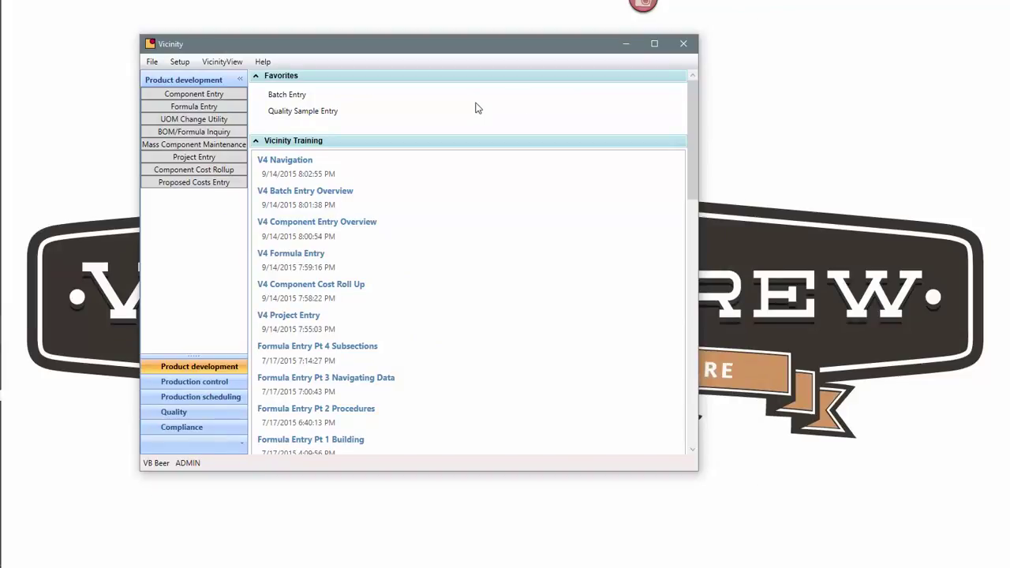
{"action": "left_click", "coordinate": [625, 44]}
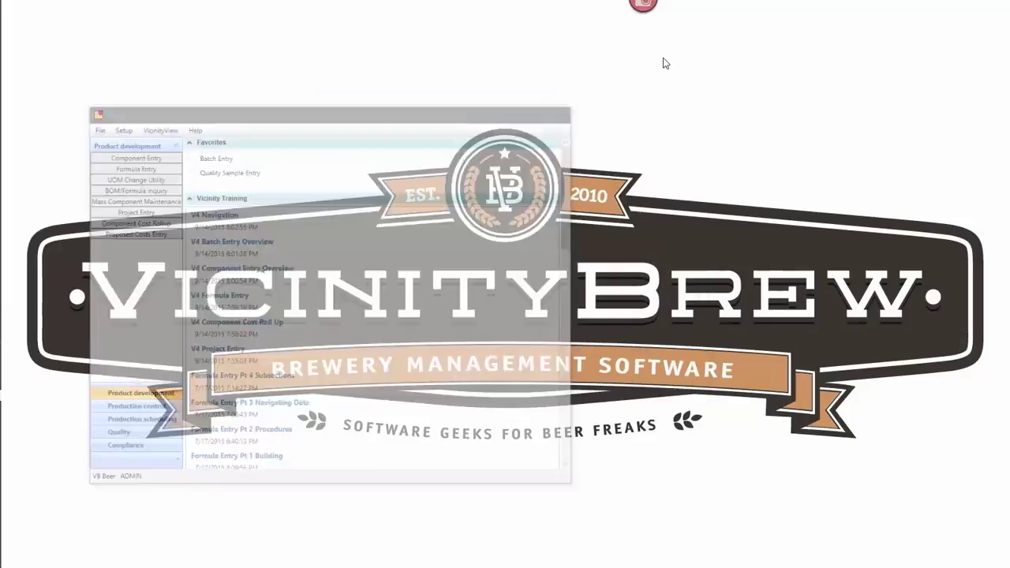